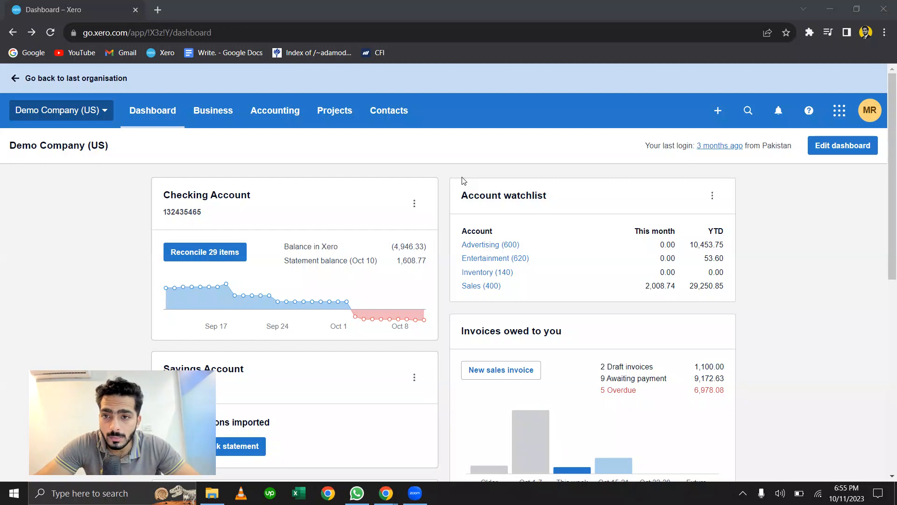
- Open the chart of accounts and sort the accounts by code in descending order
{"action": "left_click", "coordinate": [293, 111]}
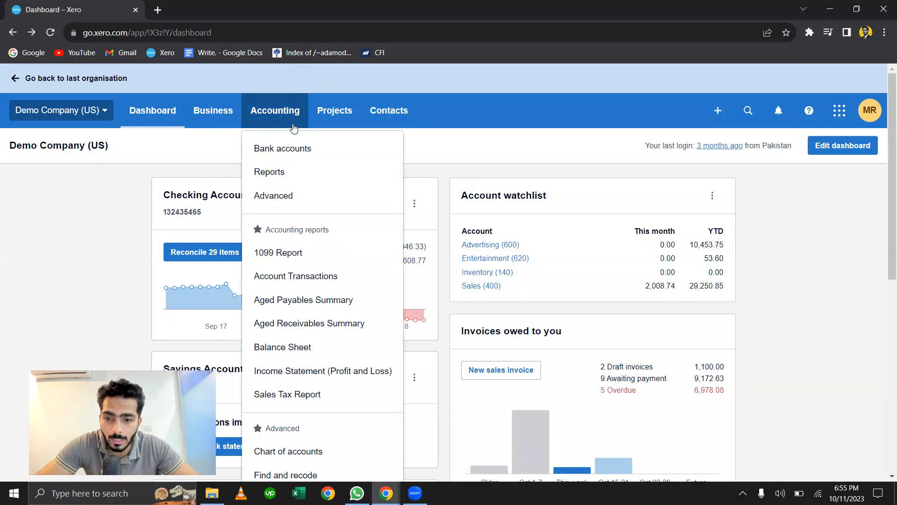
{"action": "scroll", "coordinate": [299, 299], "scroll_direction": "down", "scroll_amount": 3}
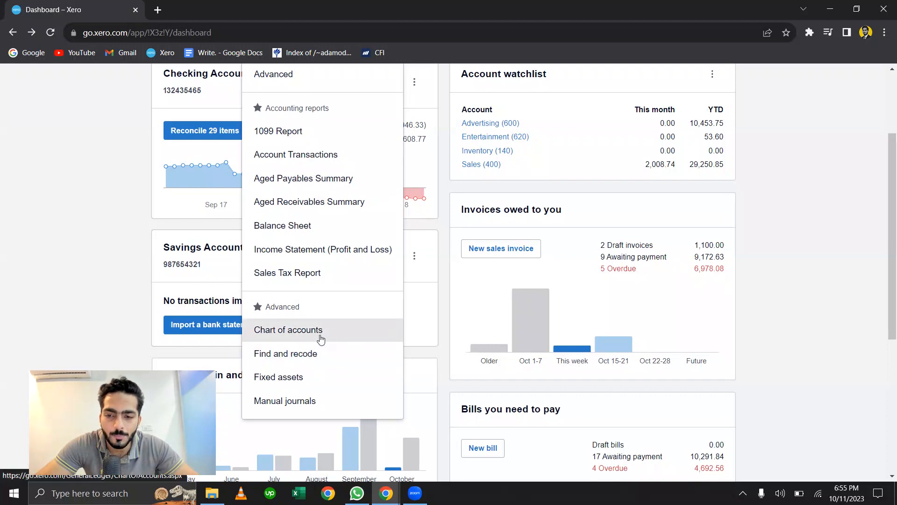
{"action": "left_click", "coordinate": [320, 338]}
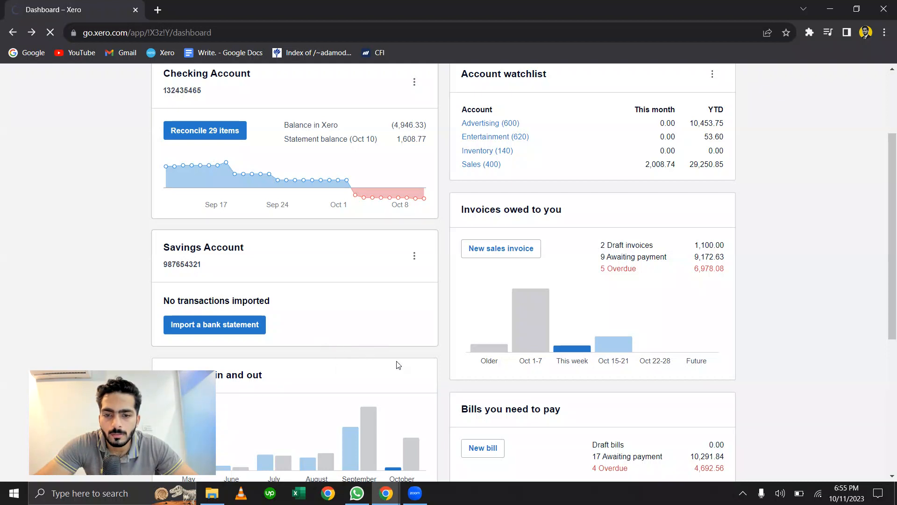
{"action": "key", "text": "ctrl+n"}
{"action": "scroll", "coordinate": [502, 331], "scroll_direction": "down", "scroll_amount": 3}
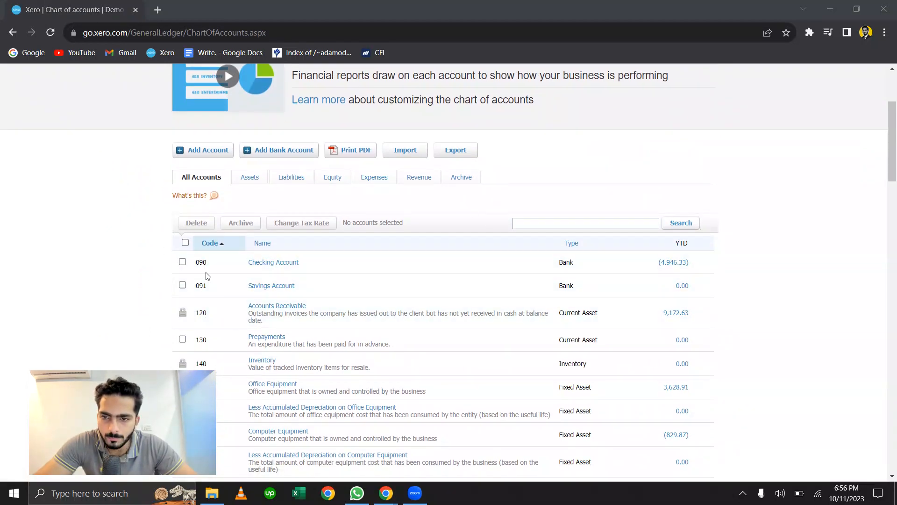
{"action": "left_click", "coordinate": [209, 243]}
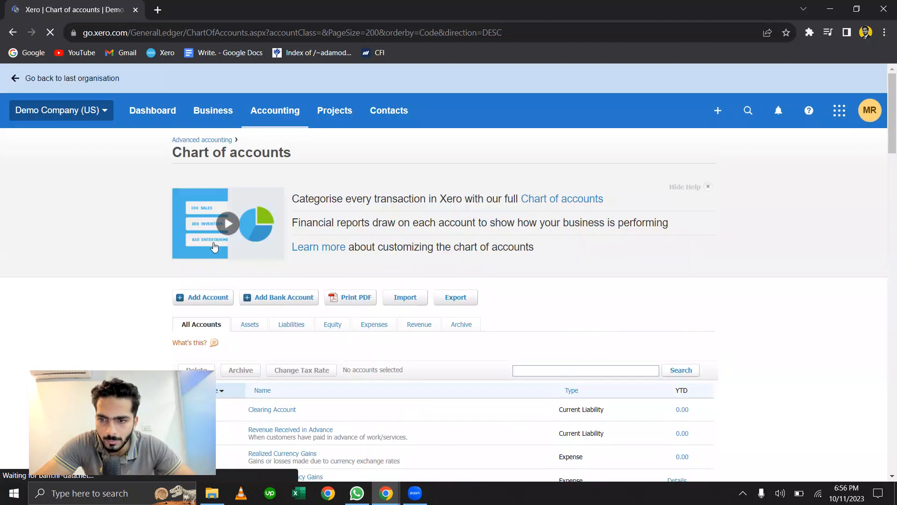
- Filter the chart of accounts to assets and look through the listed accounts
{"action": "scroll", "coordinate": [268, 356], "scroll_direction": "down", "scroll_amount": 3}
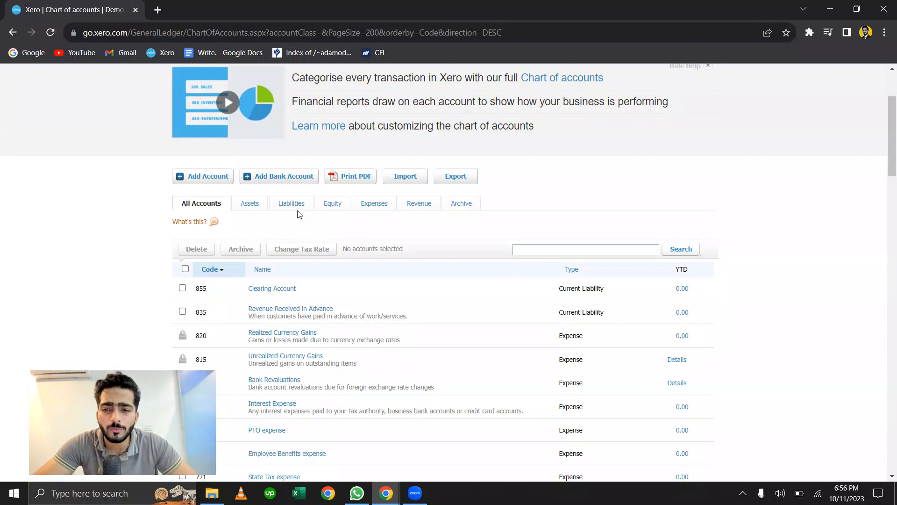
{"action": "left_click", "coordinate": [250, 205]}
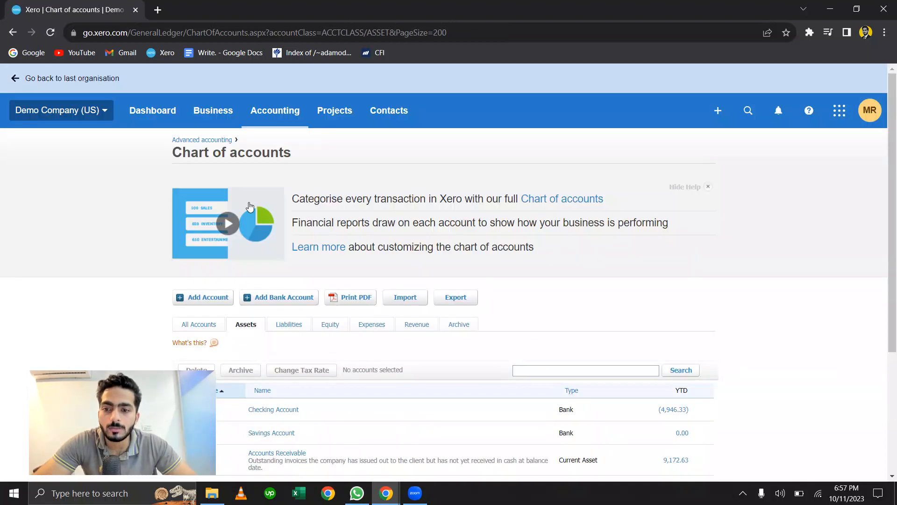
{"action": "scroll", "coordinate": [251, 207], "scroll_direction": "down", "scroll_amount": 2}
{"action": "scroll", "coordinate": [251, 207], "scroll_direction": "down", "scroll_amount": 1}
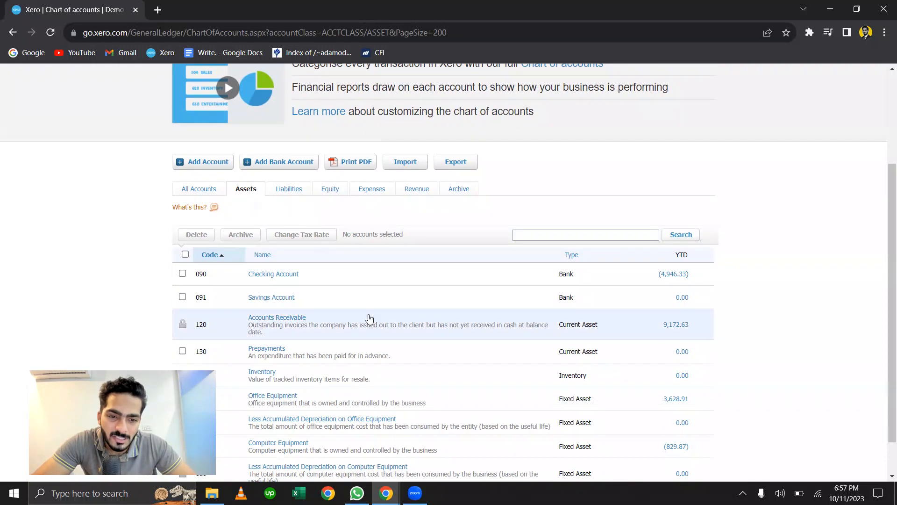
{"action": "scroll", "coordinate": [370, 316], "scroll_direction": "down", "scroll_amount": 1}
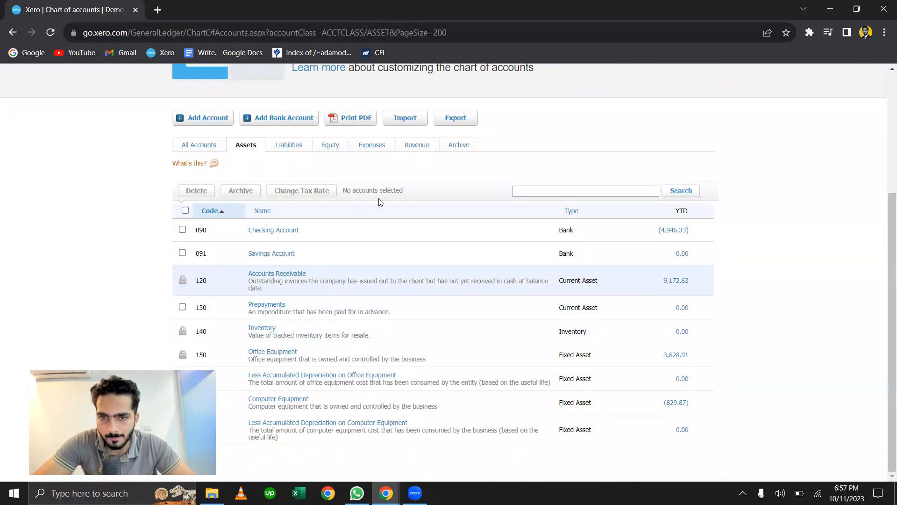
- View the revenue accounts and return to the full list of all accounts
{"action": "left_click", "coordinate": [416, 146]}
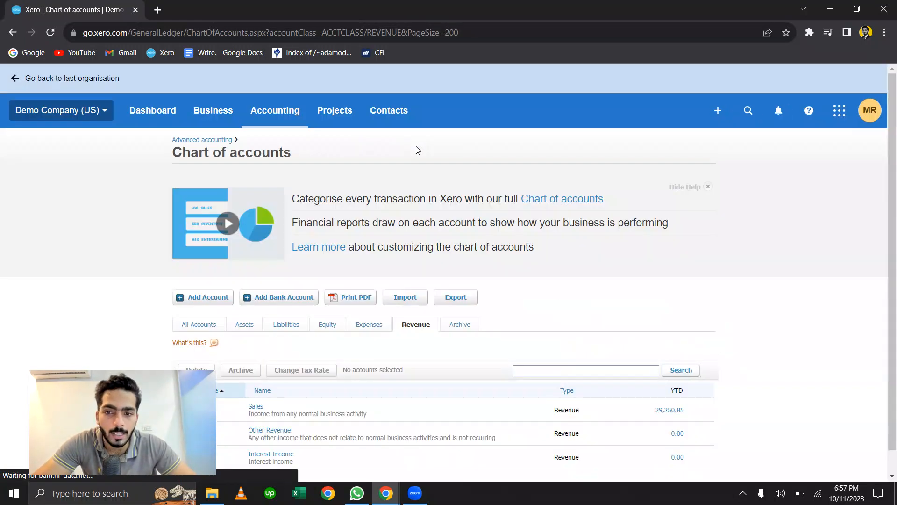
{"action": "scroll", "coordinate": [418, 149], "scroll_direction": "down", "scroll_amount": 1}
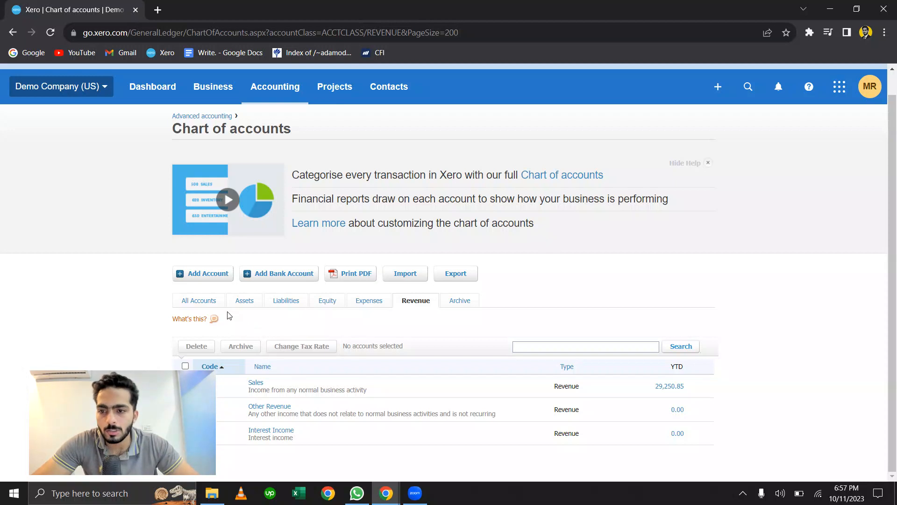
{"action": "left_click", "coordinate": [212, 308]}
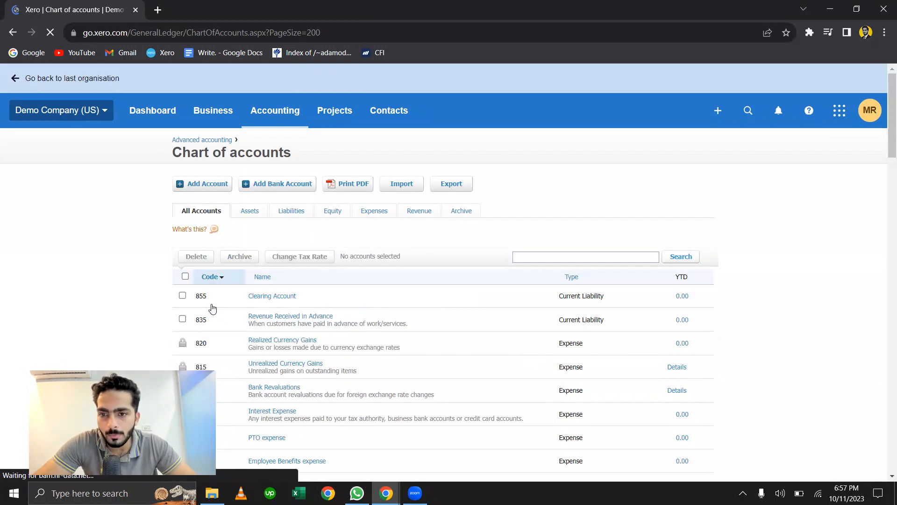
{"action": "scroll", "coordinate": [212, 308], "scroll_direction": "down", "scroll_amount": 20}
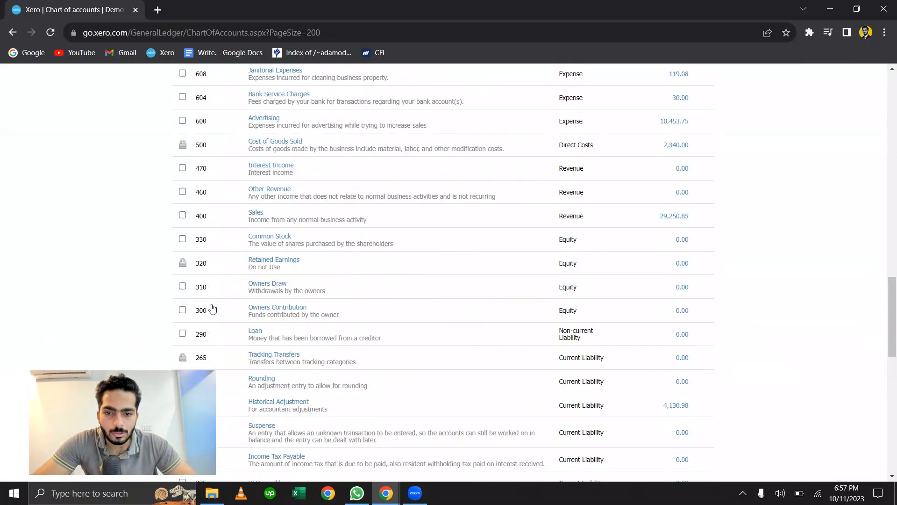
{"action": "scroll", "coordinate": [212, 307], "scroll_direction": "up", "scroll_amount": 20}
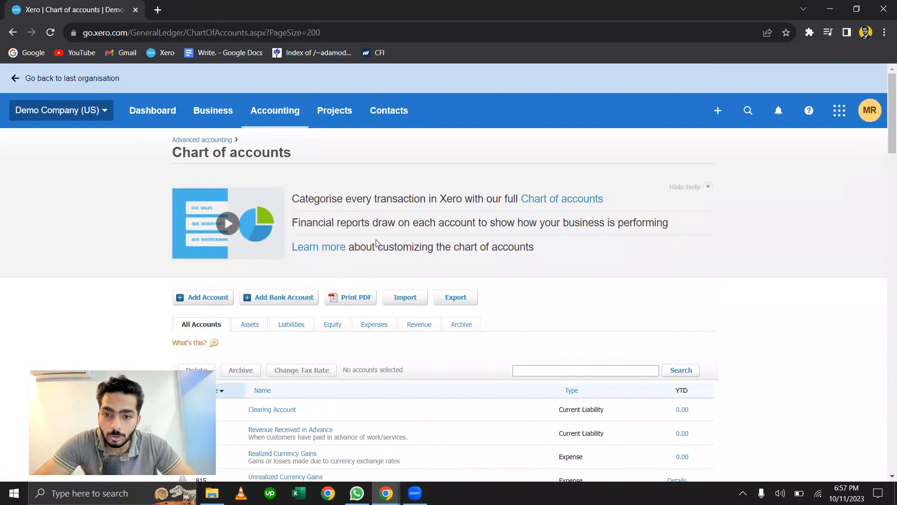
- Start adding a new account and set its account type to Overhead
{"action": "left_click", "coordinate": [203, 294]}
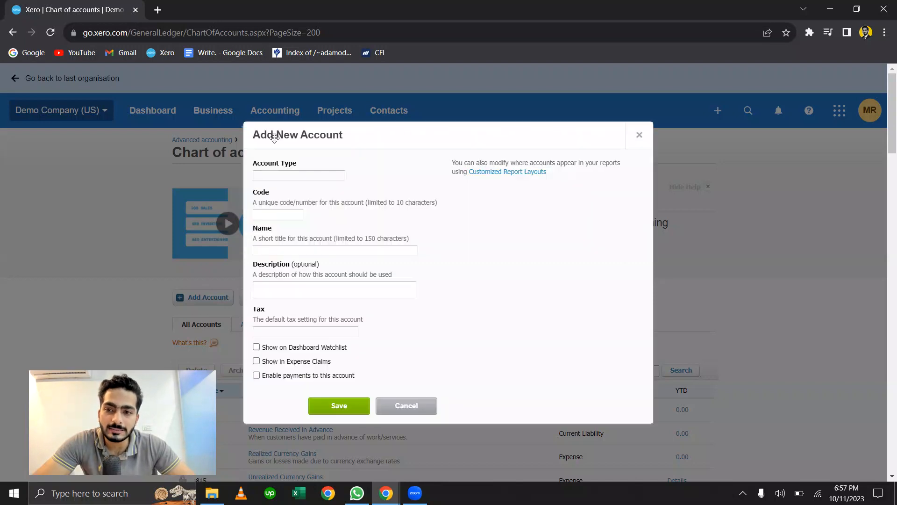
{"action": "left_click", "coordinate": [340, 177]}
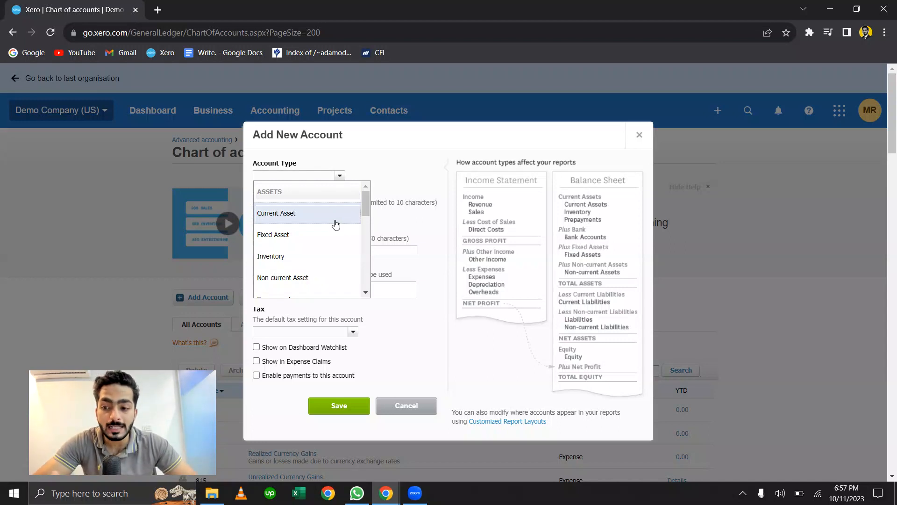
{"action": "scroll", "coordinate": [336, 225], "scroll_direction": "down", "scroll_amount": 2}
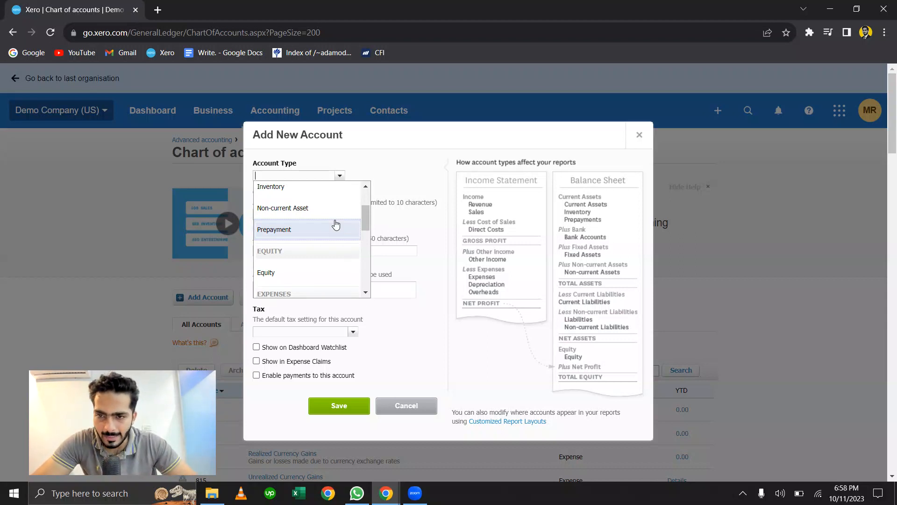
{"action": "scroll", "coordinate": [336, 224], "scroll_direction": "up", "scroll_amount": 2}
{"action": "scroll", "coordinate": [336, 225], "scroll_direction": "down", "scroll_amount": 3}
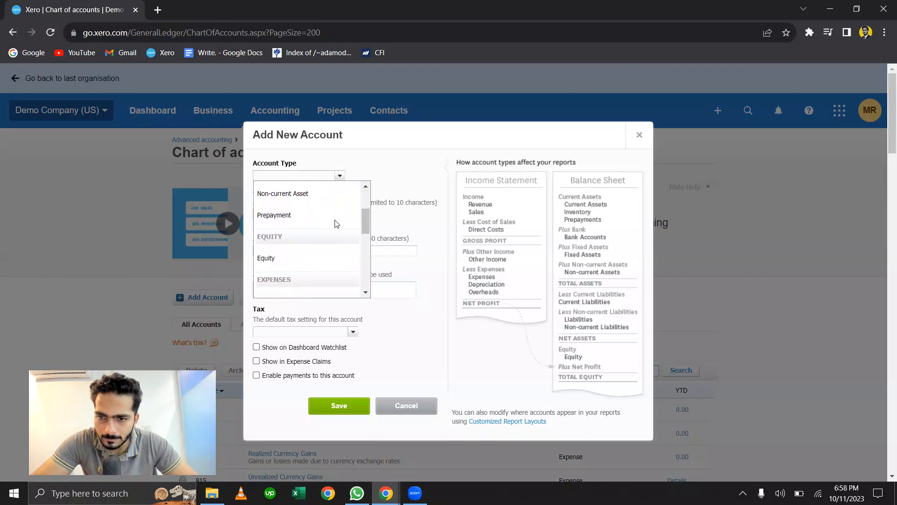
{"action": "scroll", "coordinate": [337, 248], "scroll_direction": "down", "scroll_amount": 2}
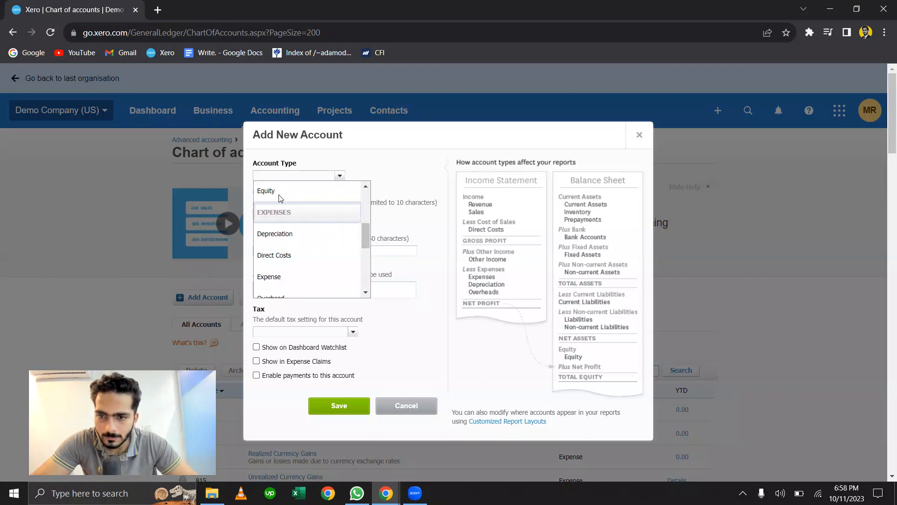
{"action": "scroll", "coordinate": [316, 257], "scroll_direction": "down", "scroll_amount": 2}
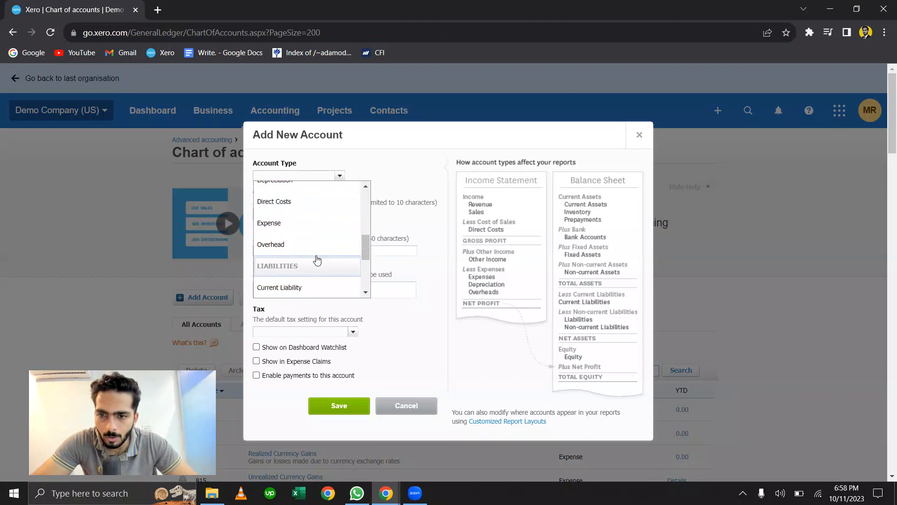
{"action": "left_click", "coordinate": [312, 253]}
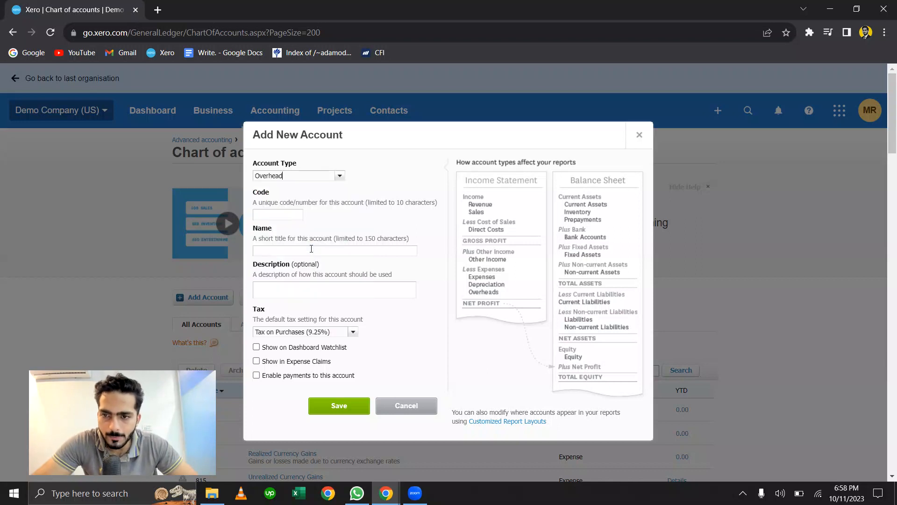
- Give the new account the code 078 and the name "Office expenses"
{"action": "left_click", "coordinate": [291, 217]}
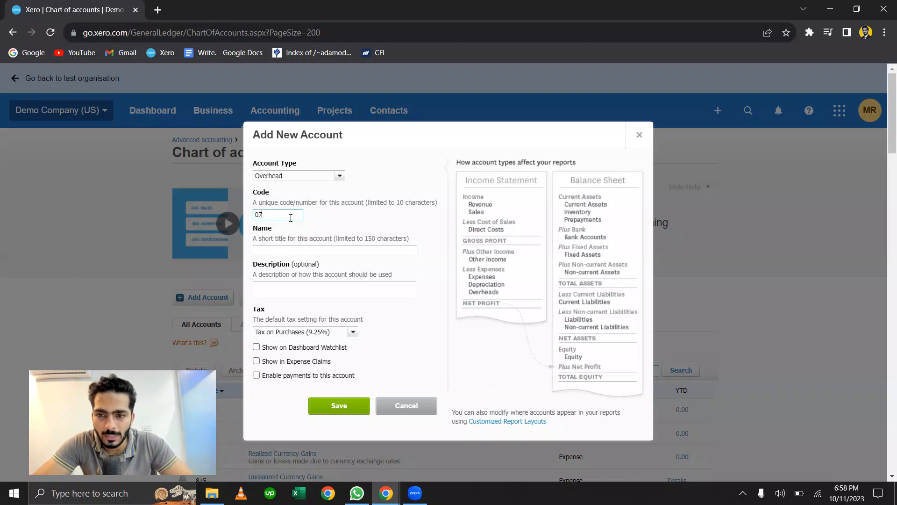
{"action": "type", "text": "8"}
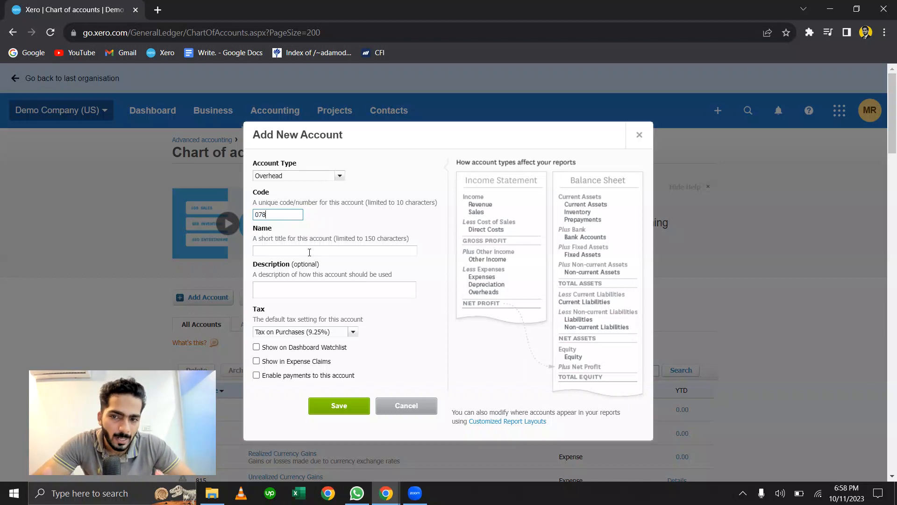
{"action": "left_click", "coordinate": [310, 252]}
{"action": "left_click", "coordinate": [309, 261]}
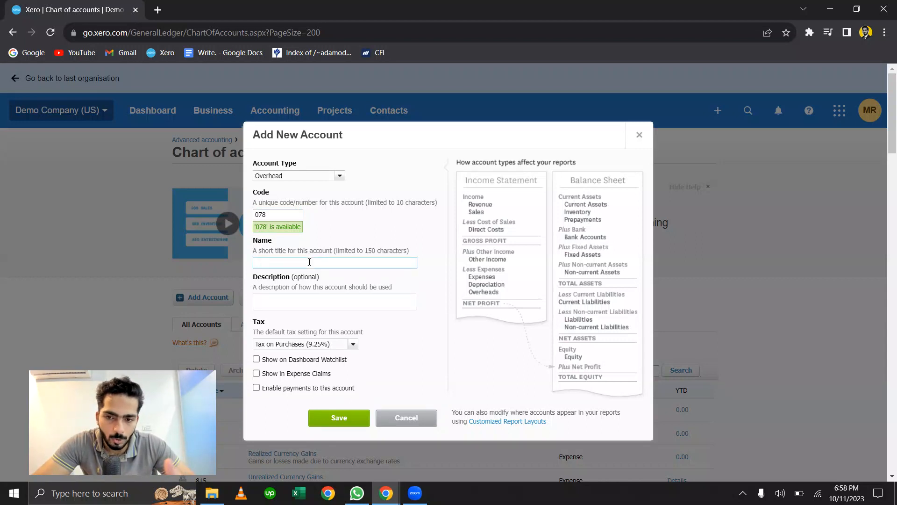
{"action": "type", "text": "Office expenses"}
- Enter "General business expenses will be added there." as the new account's description
{"action": "left_click", "coordinate": [310, 298]}
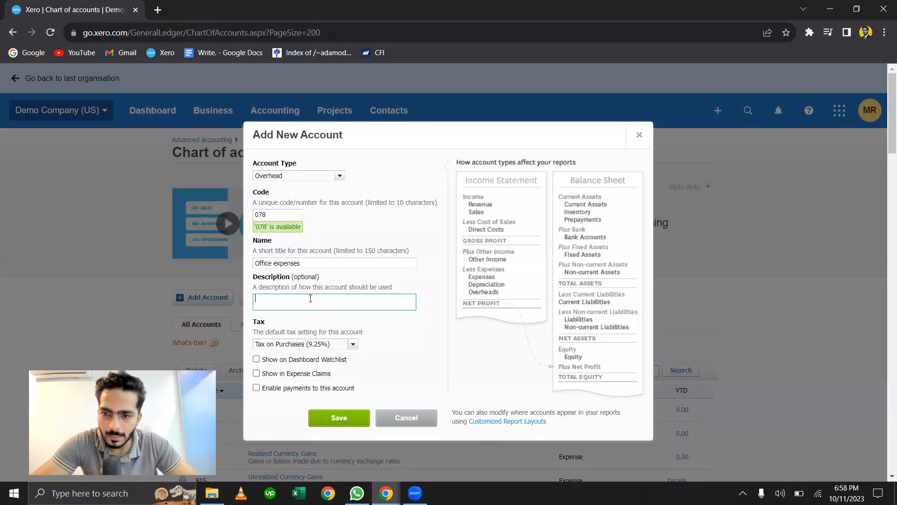
{"action": "type", "text": "Gen"}
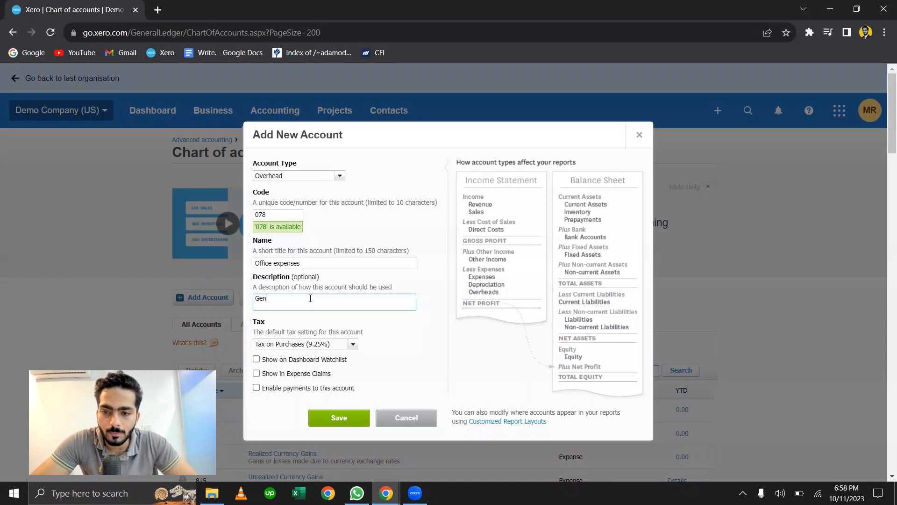
{"action": "type", "text": "eral business  expe"}
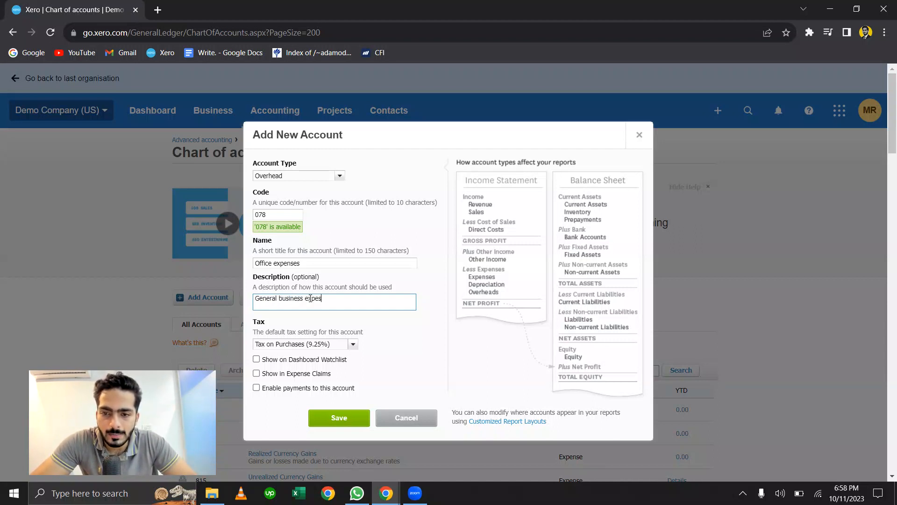
{"action": "type", "text": "nses will"}
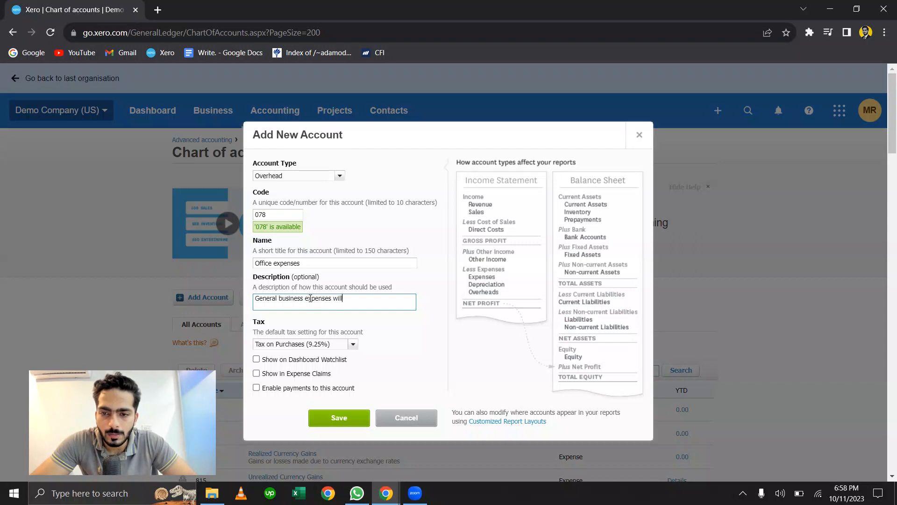
{"action": "type", "text": " be added there."}
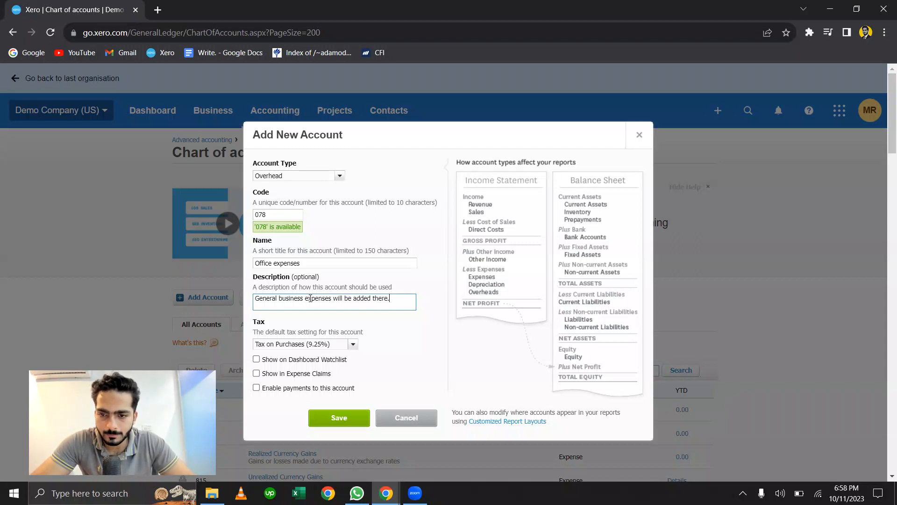
- Set the account's default tax to Tax Exempt (0%) and submit the new account
{"action": "scroll", "coordinate": [337, 240], "scroll_direction": "down", "scroll_amount": 3}
{"action": "scroll", "coordinate": [337, 238], "scroll_direction": "up", "scroll_amount": 3}
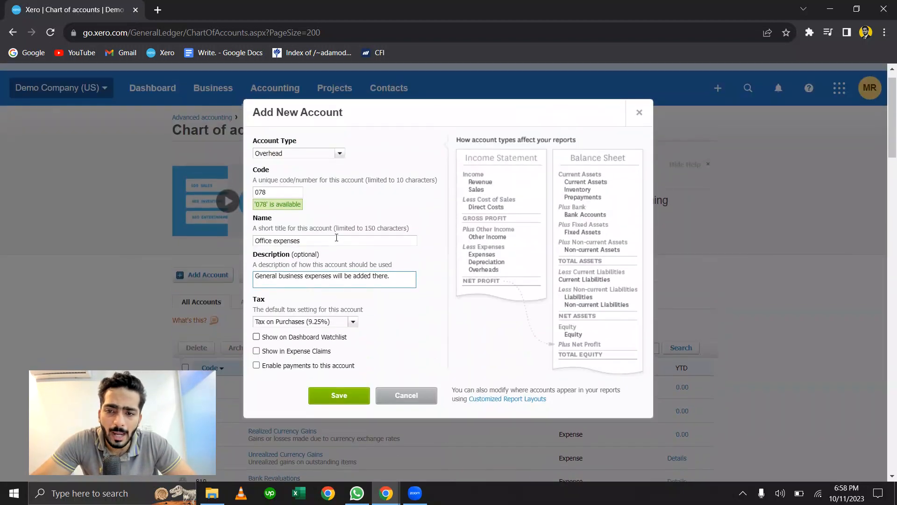
{"action": "left_click", "coordinate": [353, 322]}
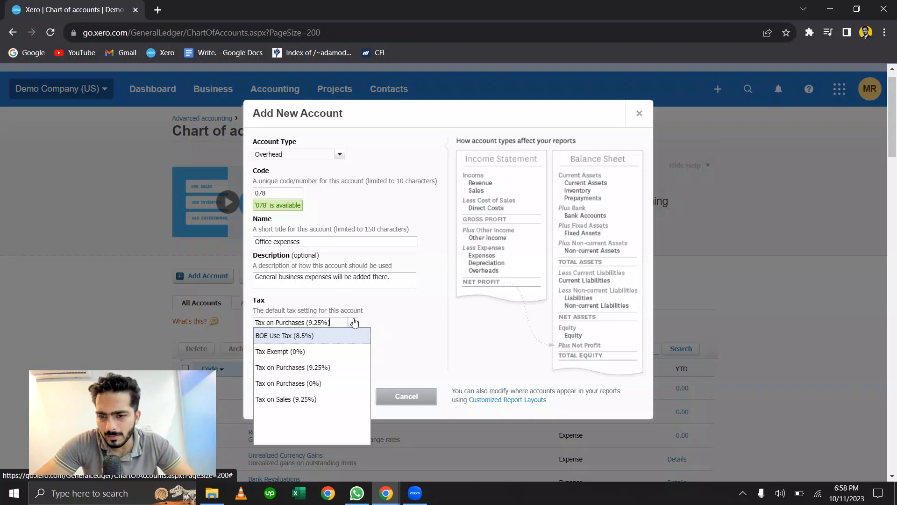
{"action": "left_click", "coordinate": [293, 354]}
{"action": "scroll", "coordinate": [460, 286], "scroll_direction": "down", "scroll_amount": 3}
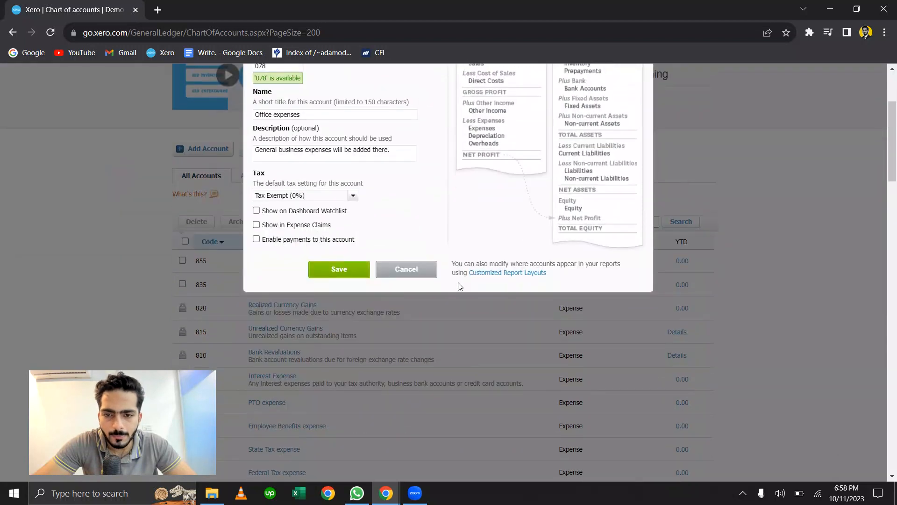
{"action": "left_click", "coordinate": [361, 276]}
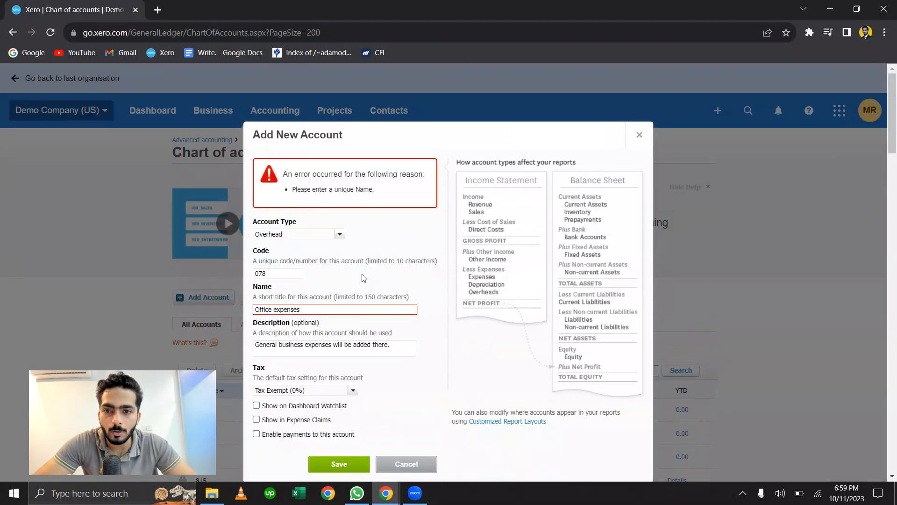
- Change the new account's name to "Office Supplies" and save the account
{"action": "scroll", "coordinate": [364, 278], "scroll_direction": "down", "scroll_amount": 1}
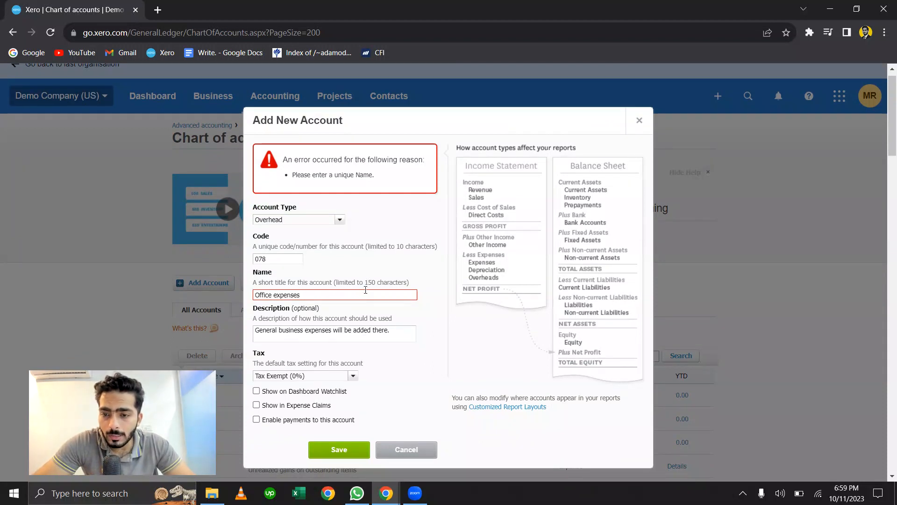
{"action": "key", "text": "ctrl+BackSpace"}
{"action": "type", "text": "Supplies"}
{"action": "scroll", "coordinate": [365, 290], "scroll_direction": "down", "scroll_amount": 3}
{"action": "left_click", "coordinate": [355, 319]}
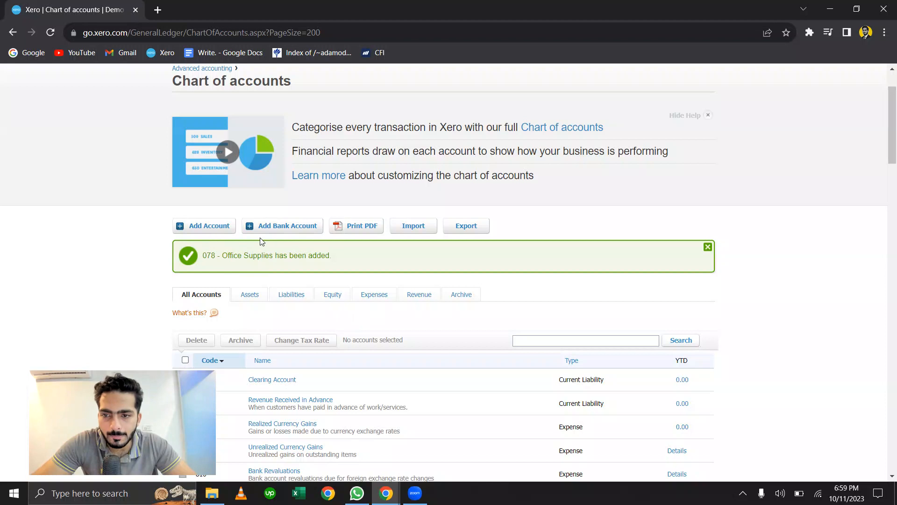
- Search the full chart of accounts for "Office supplies"
{"action": "left_click_drag", "start_coordinate": [224, 256], "coordinate": [263, 256]}
{"action": "left_click", "coordinate": [491, 261]}
{"action": "scroll", "coordinate": [491, 261], "scroll_direction": "down", "scroll_amount": 3}
{"action": "left_click", "coordinate": [588, 219]}
{"action": "type", "text": "Office e"}
{"action": "type", "text": "uu"}
{"action": "type", "text": "pplies"}
{"action": "key", "text": "Return"}
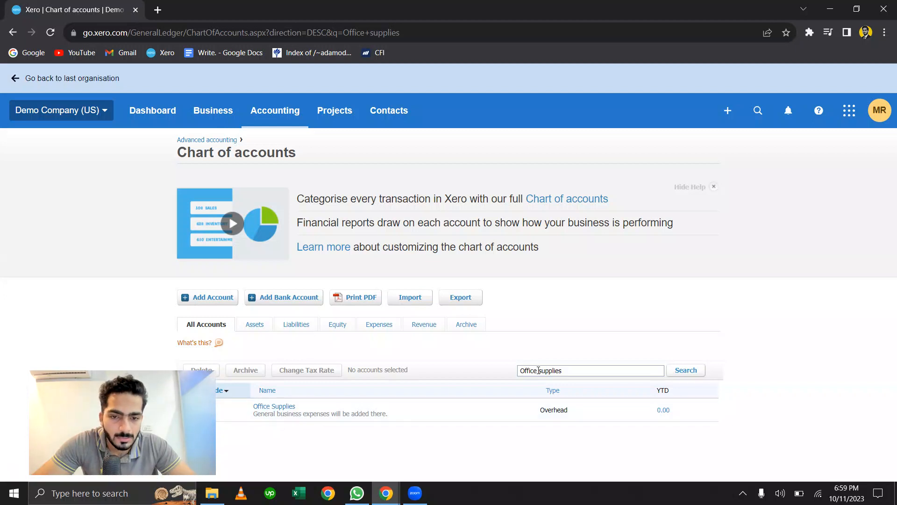
- Start a new spend money transaction paid from the Checking Account
{"action": "key", "text": "alt+Tab"}
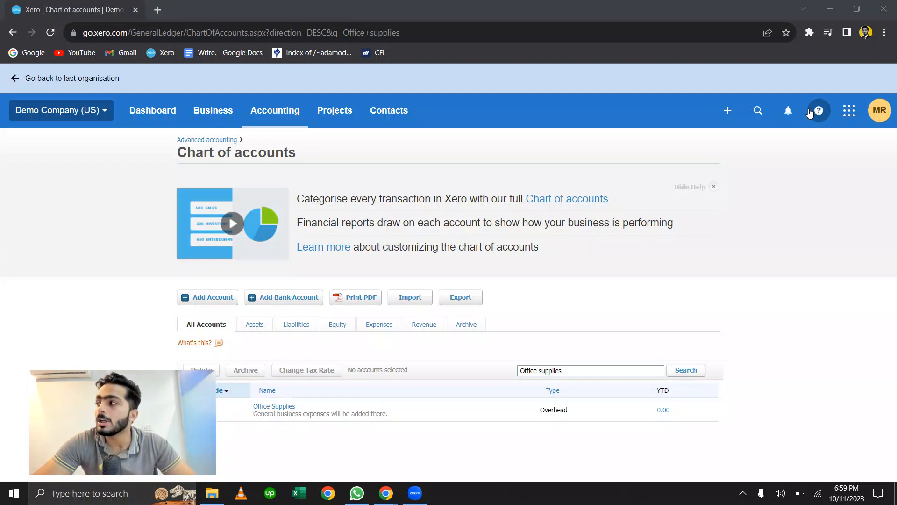
{"action": "left_click", "coordinate": [738, 121]}
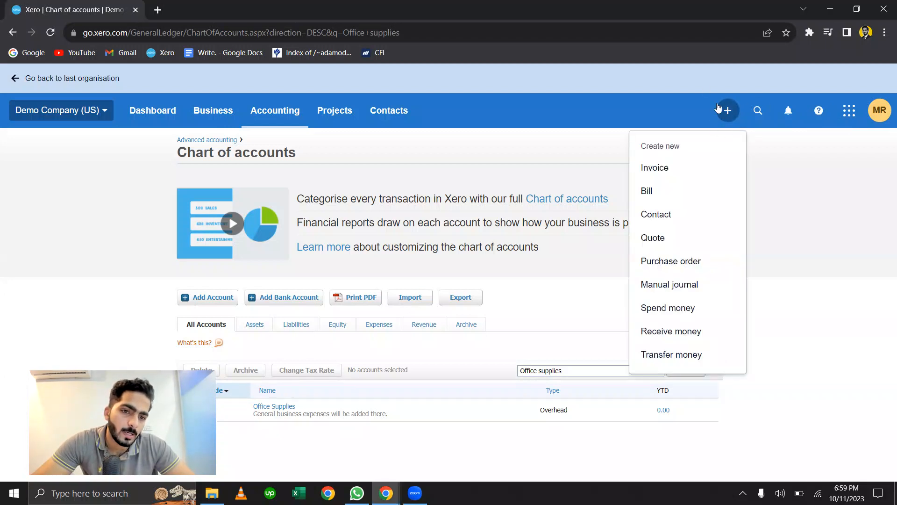
{"action": "left_click", "coordinate": [682, 312]}
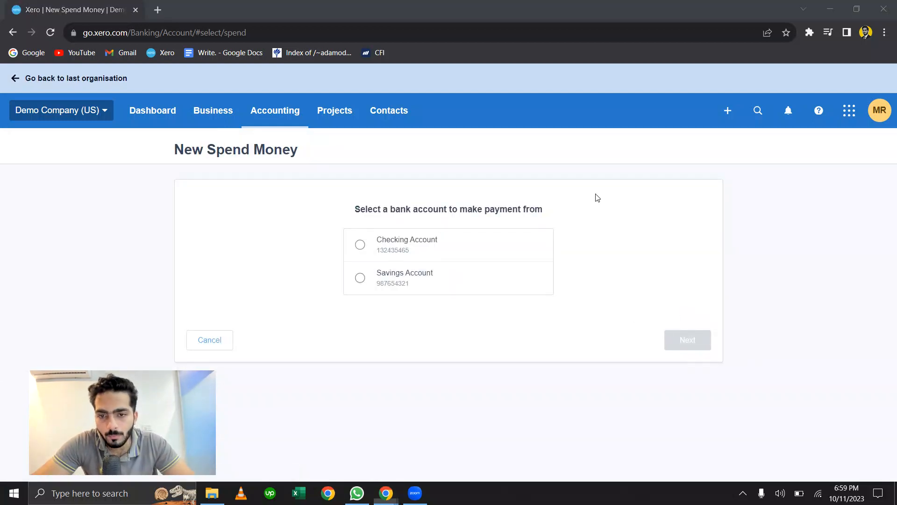
{"action": "left_click", "coordinate": [442, 243]}
{"action": "left_click", "coordinate": [669, 341]}
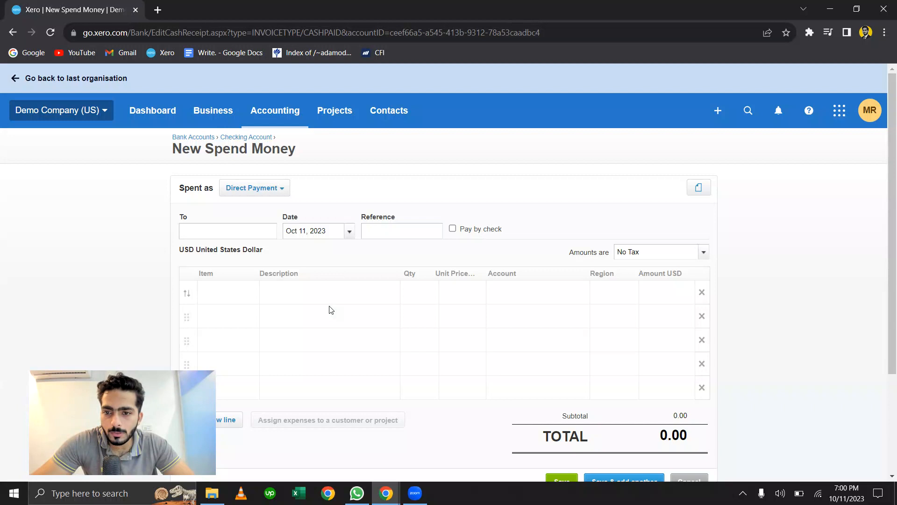
- Assign the first line of the spend money transaction to the account 078 - Office Supplies
{"action": "left_click", "coordinate": [311, 287]}
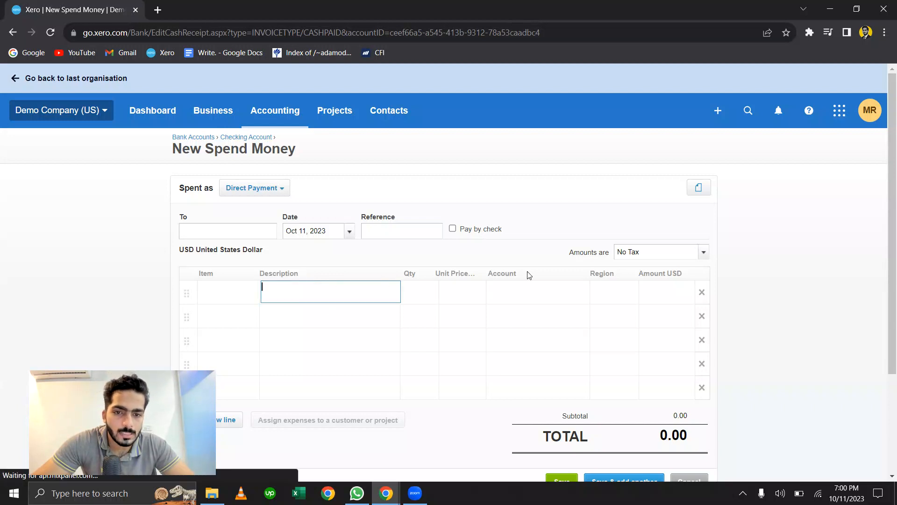
{"action": "left_click", "coordinate": [532, 289]}
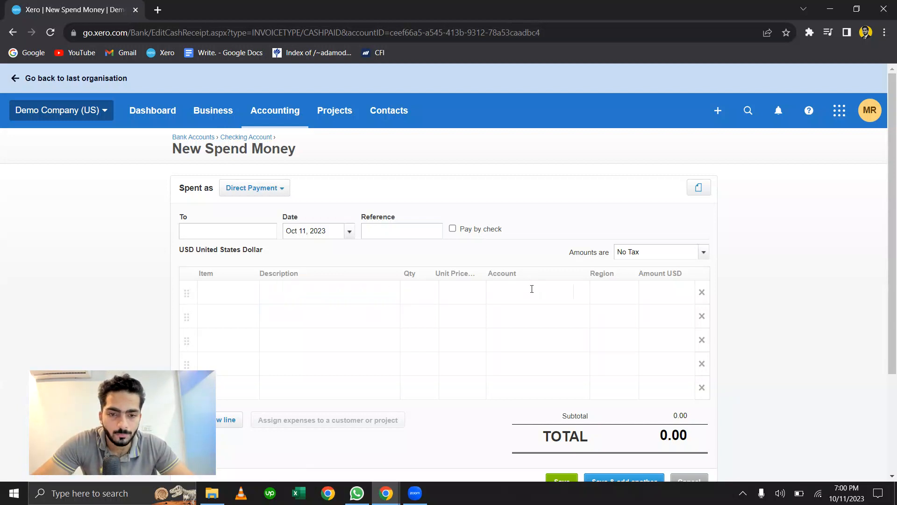
{"action": "type", "text": "office"}
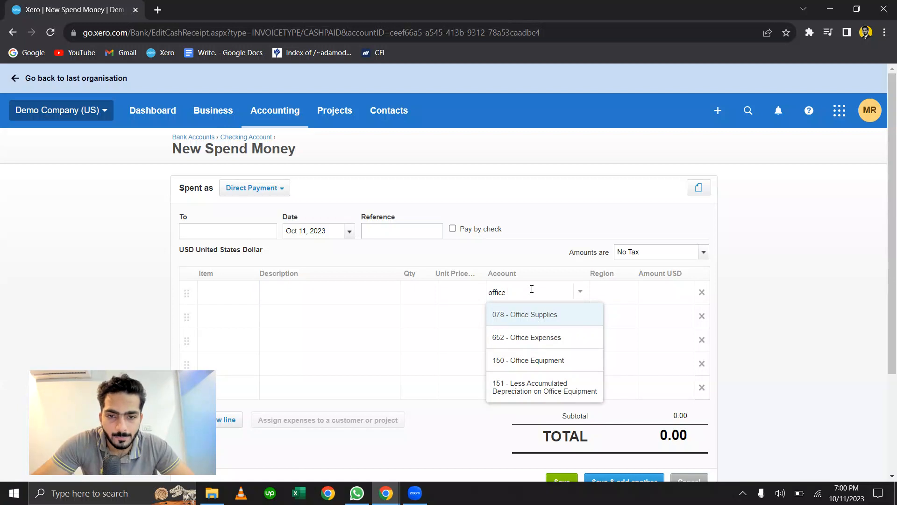
{"action": "key", "text": "Tab"}
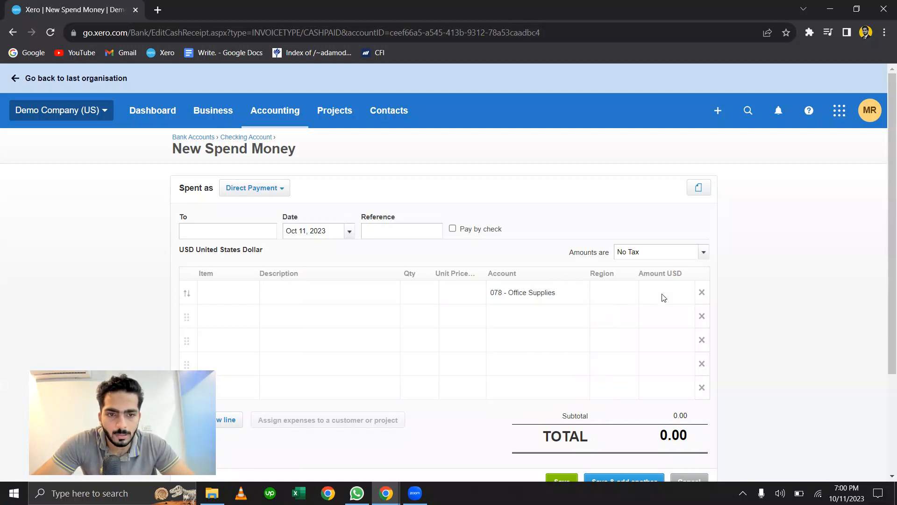
- Give the Office Supplies line a quantity of 1 and a unit price of 300
{"action": "left_click", "coordinate": [412, 291]}
{"action": "key", "text": "Tab"}
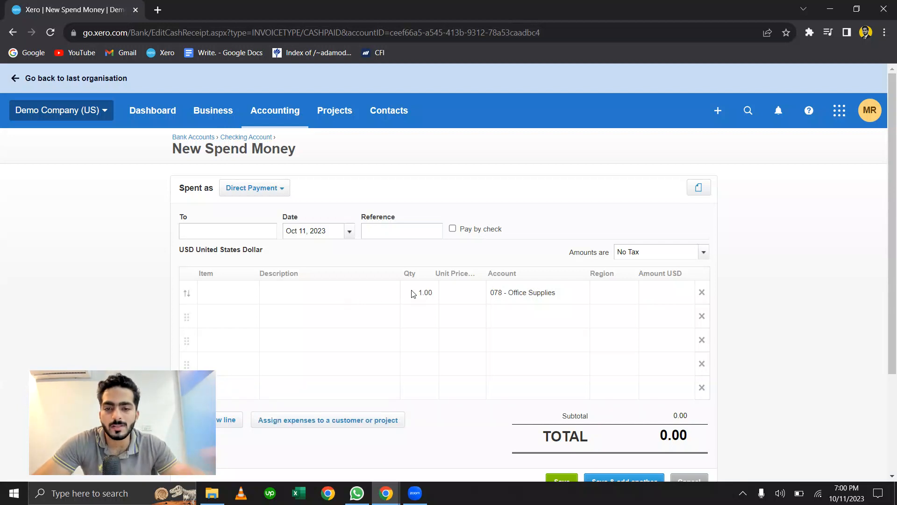
{"action": "type", "text": "300"}
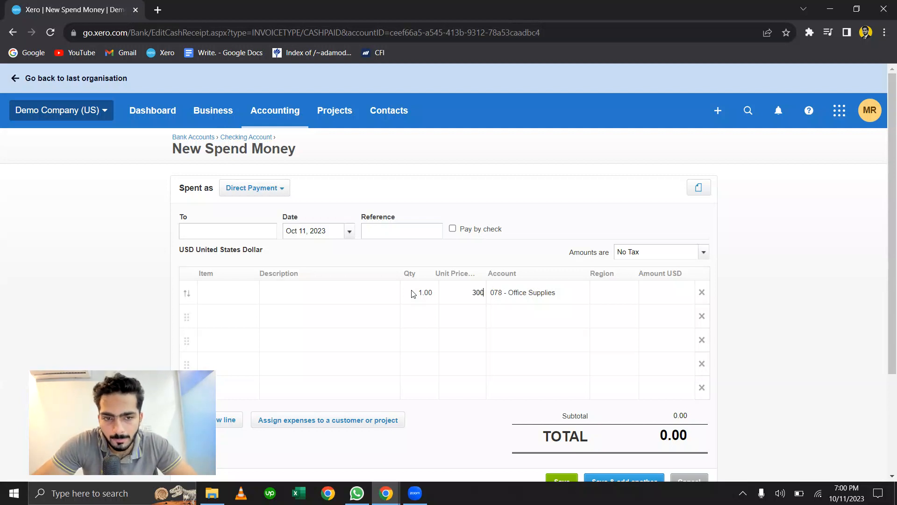
{"action": "key", "text": "Tab"}
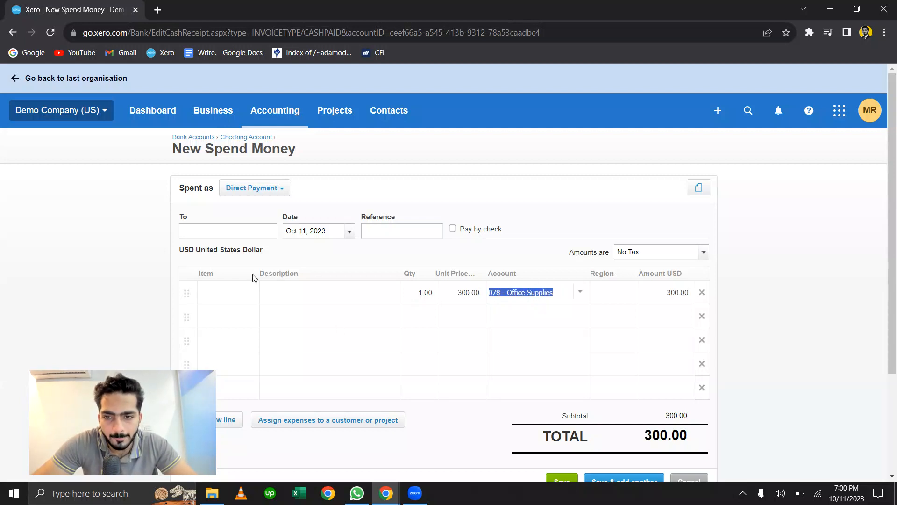
- Enter "Purchase some Groceries for the business" as the description of the Office Supplies line
{"action": "left_click", "coordinate": [352, 291]}
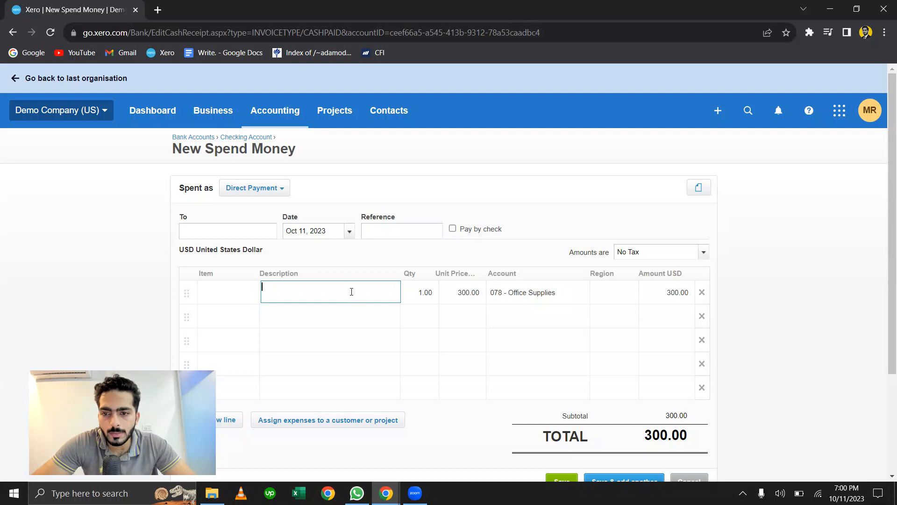
{"action": "type", "text": "Pr"}
{"action": "key", "text": "BackSpace"}
{"action": "type", "text": "urchase some "}
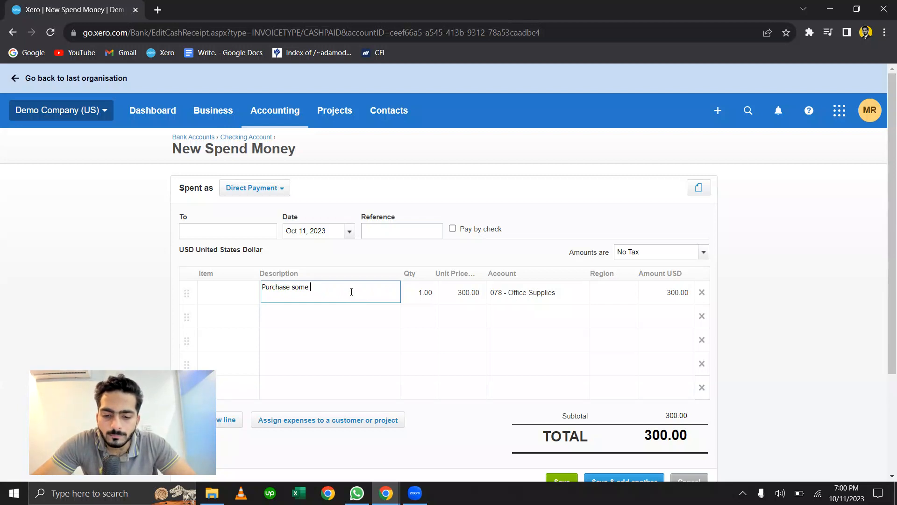
{"action": "type", "text": "Groceries for the business"}
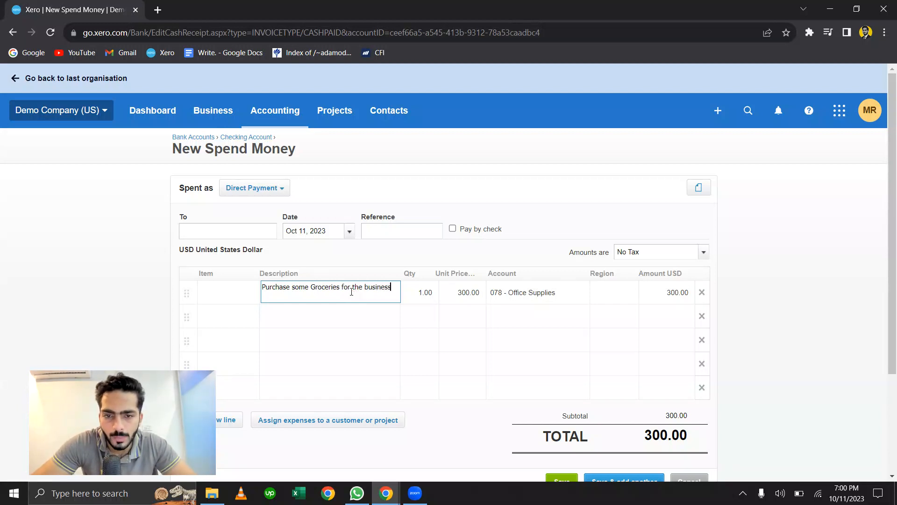
- Try to save the spend money transaction with the payee left blank
{"action": "scroll", "coordinate": [351, 291], "scroll_direction": "down", "scroll_amount": 1}
{"action": "scroll", "coordinate": [351, 291], "scroll_direction": "down", "scroll_amount": 1}
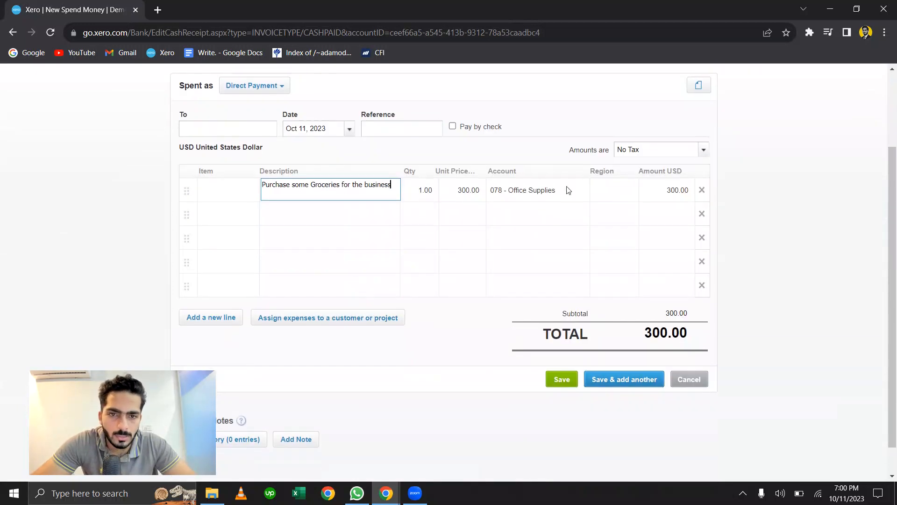
{"action": "scroll", "coordinate": [434, 313], "scroll_direction": "down", "scroll_amount": 1}
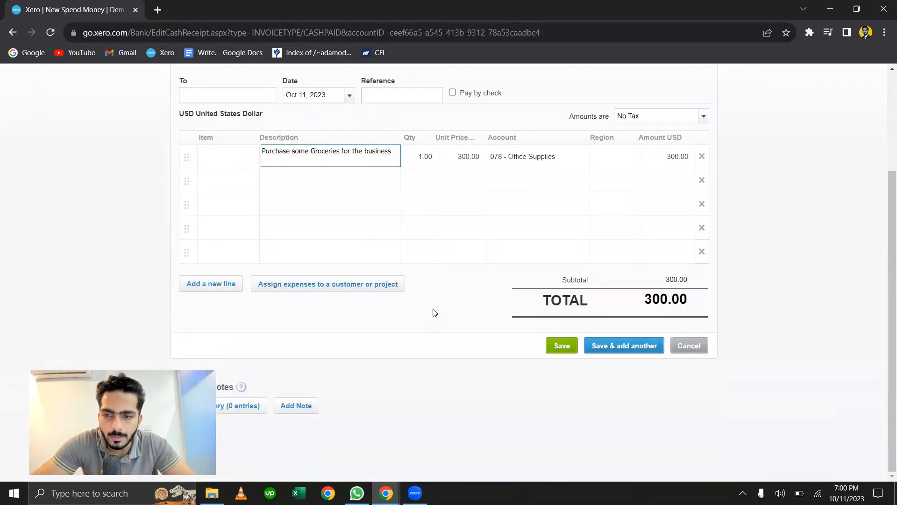
{"action": "scroll", "coordinate": [435, 313], "scroll_direction": "up", "scroll_amount": 3}
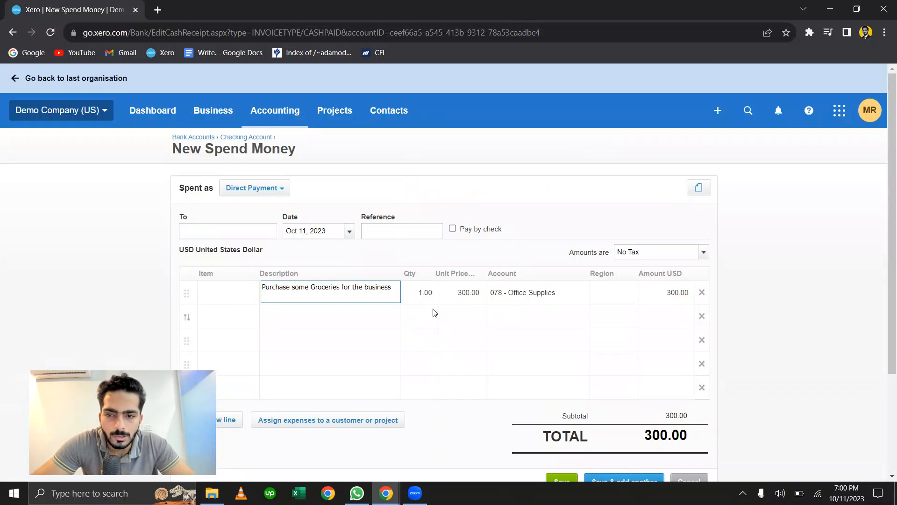
{"action": "left_click", "coordinate": [756, 171]}
{"action": "scroll", "coordinate": [553, 369], "scroll_direction": "down", "scroll_amount": 3}
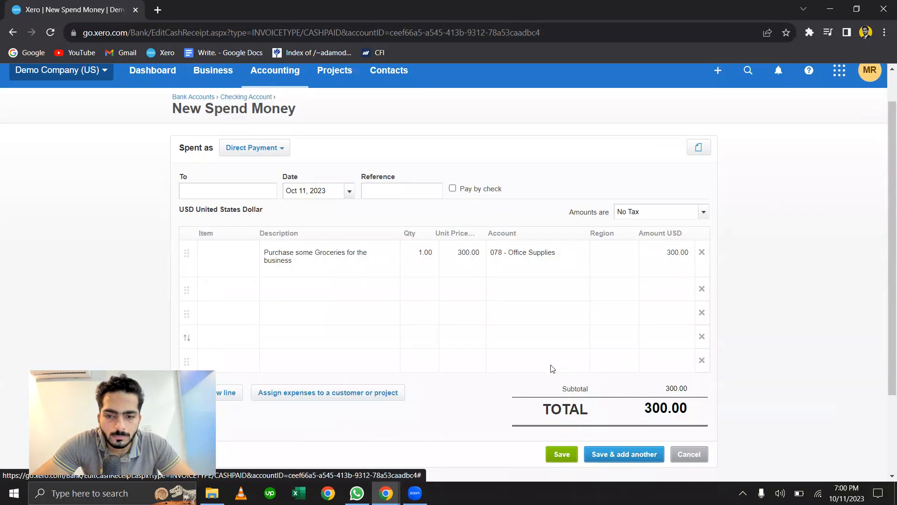
{"action": "left_click", "coordinate": [570, 348]}
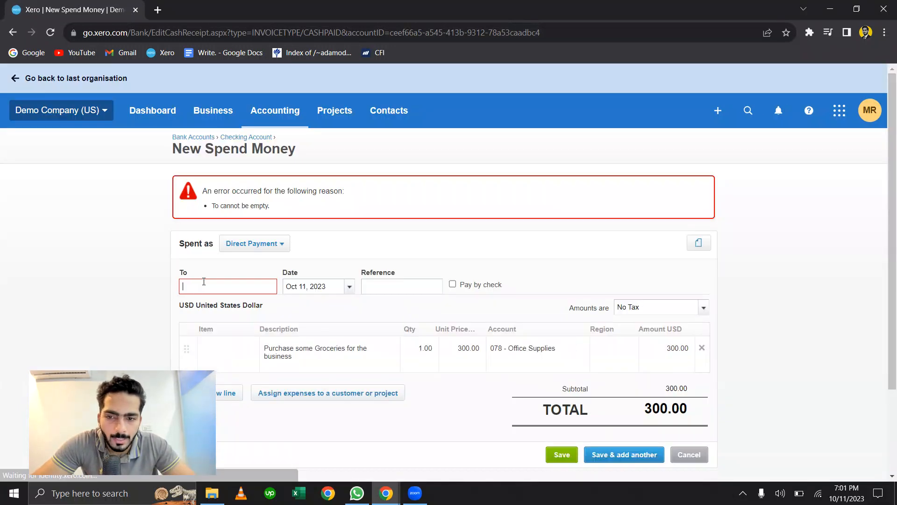
- Add "Grocery" as a new contact for the payee and save the spend money transaction
{"action": "type", "text": "Groc"}
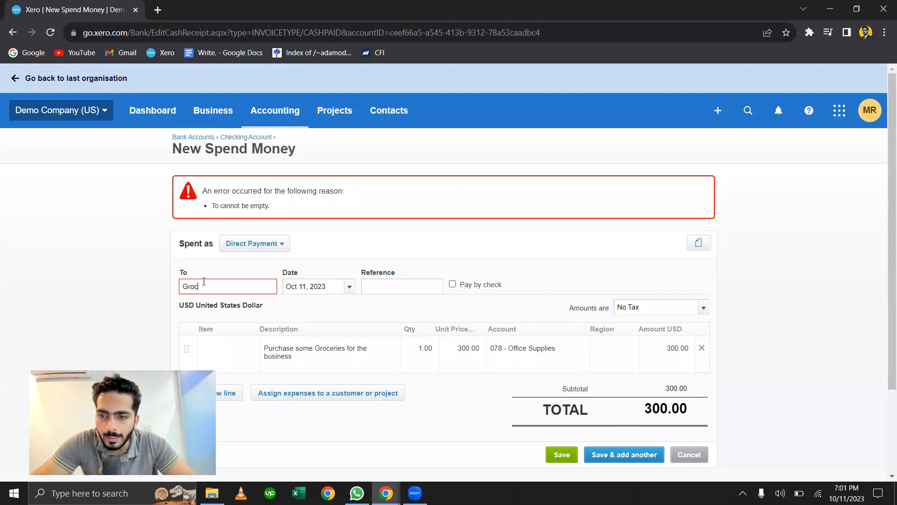
{"action": "type", "text": "ery"}
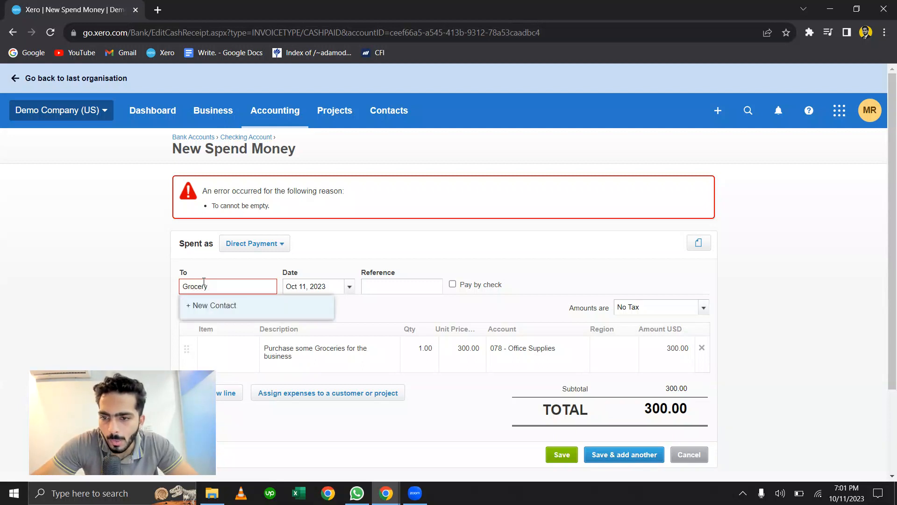
{"action": "left_click", "coordinate": [226, 312]}
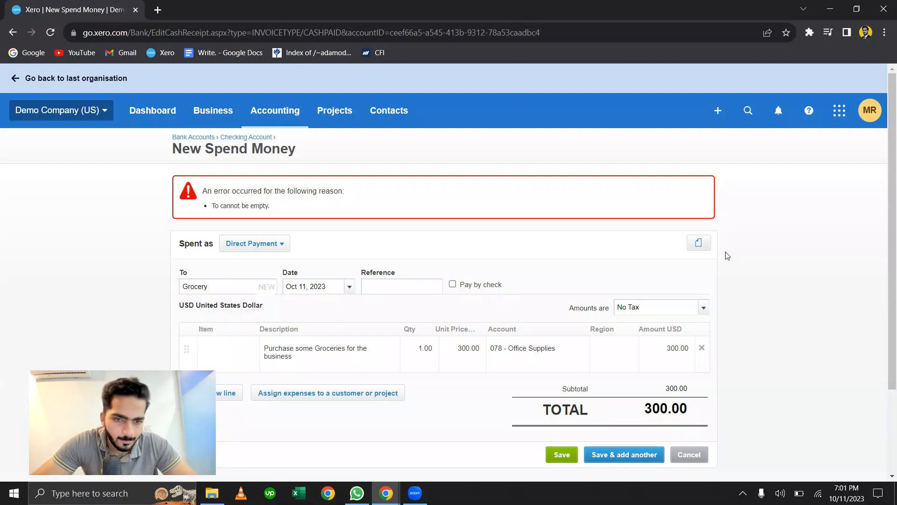
{"action": "scroll", "coordinate": [739, 254], "scroll_direction": "down", "scroll_amount": 2}
{"action": "left_click", "coordinate": [561, 348]}
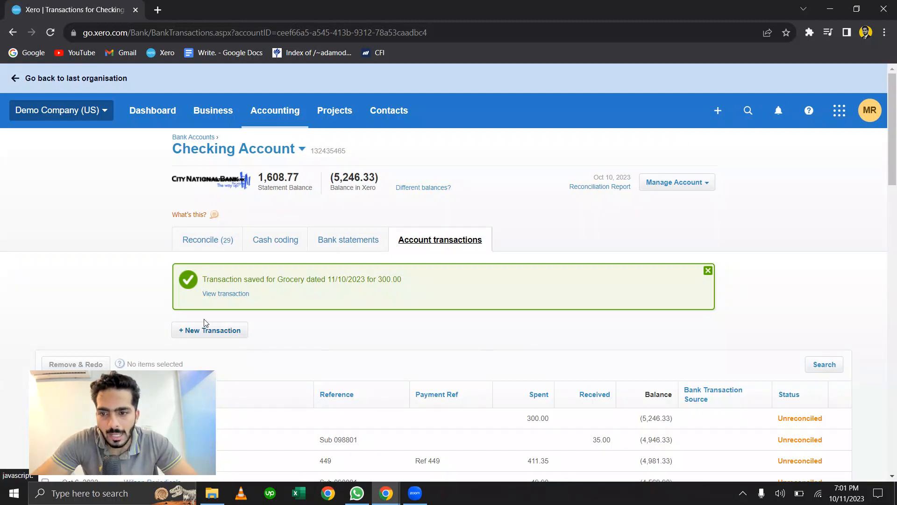
- Open the saved Grocery transaction and apply Remove & Redo to it
{"action": "left_click", "coordinate": [231, 294]}
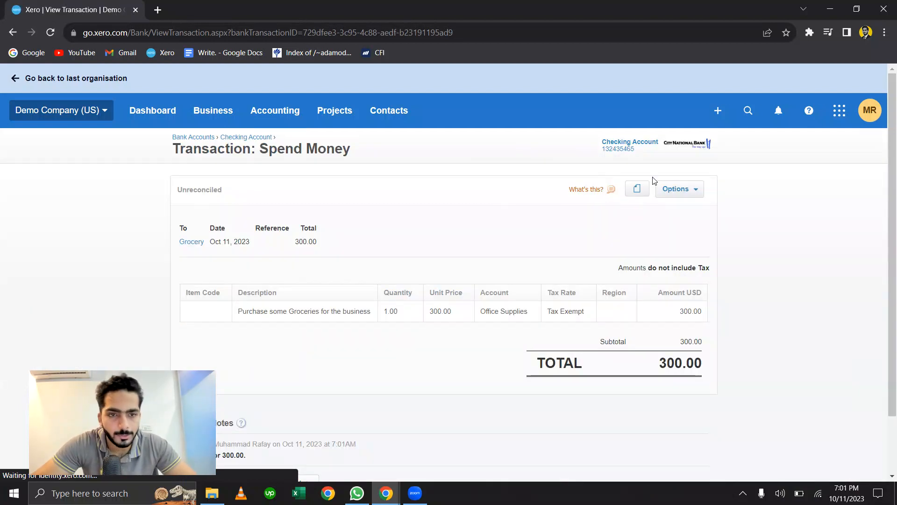
{"action": "left_click", "coordinate": [685, 187]}
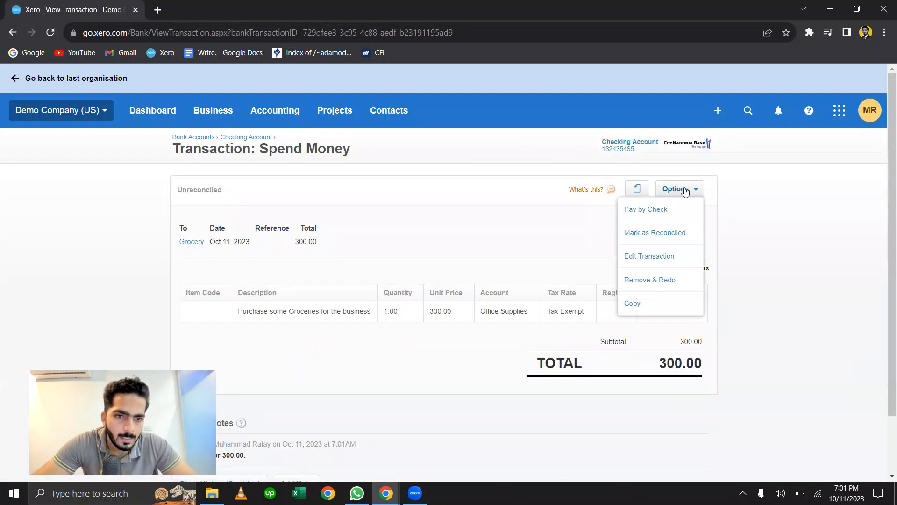
{"action": "left_click", "coordinate": [672, 283]}
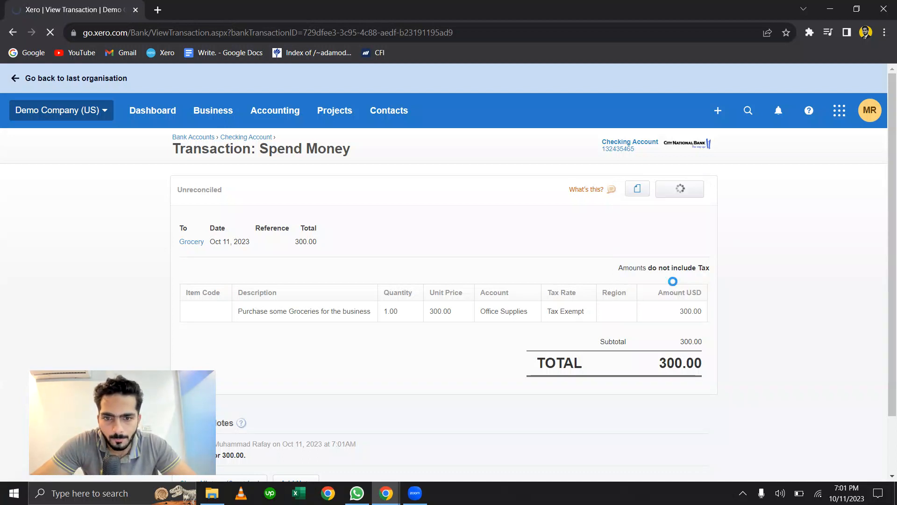